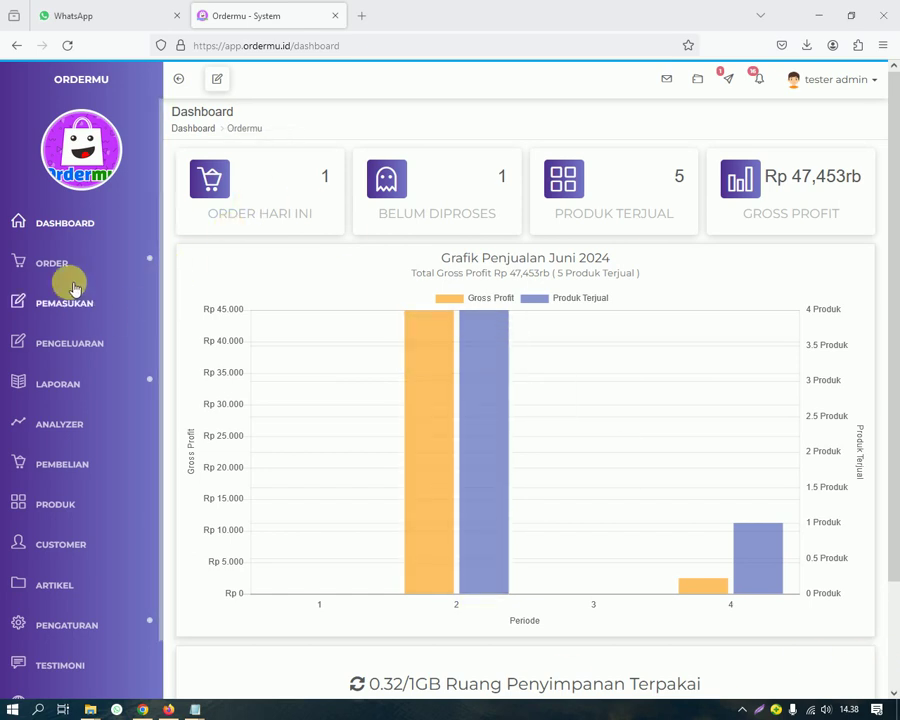
Step: Open the Voucher data page in the Pengaturan section and expand that section again in the navigation
scroll(120, 330, "down", 2)
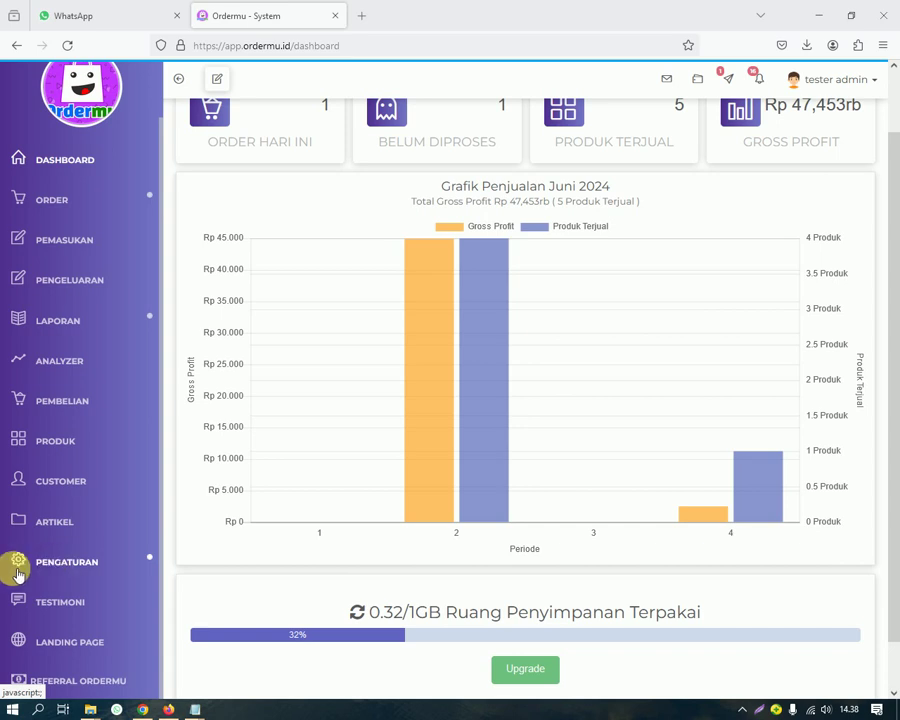
left_click(72, 567)
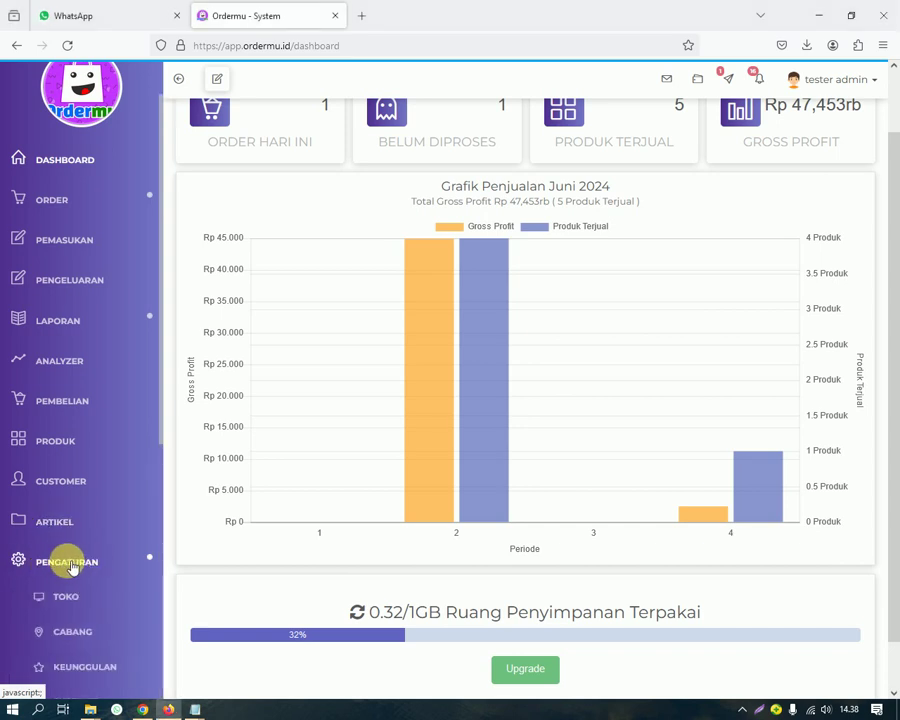
scroll(72, 568, "down", 5)
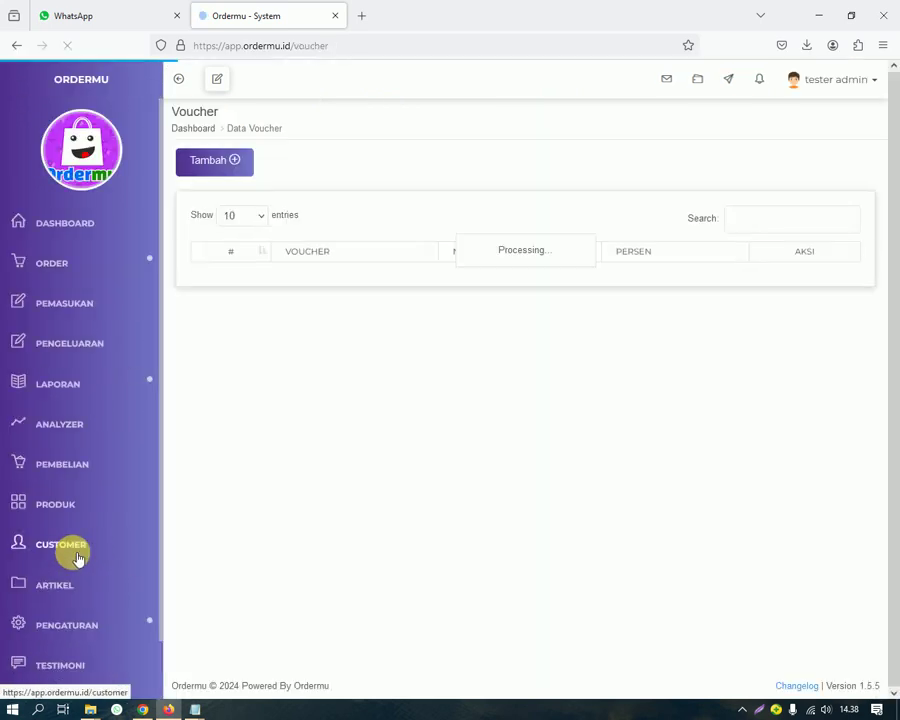
scroll(80, 500, "down", 1)
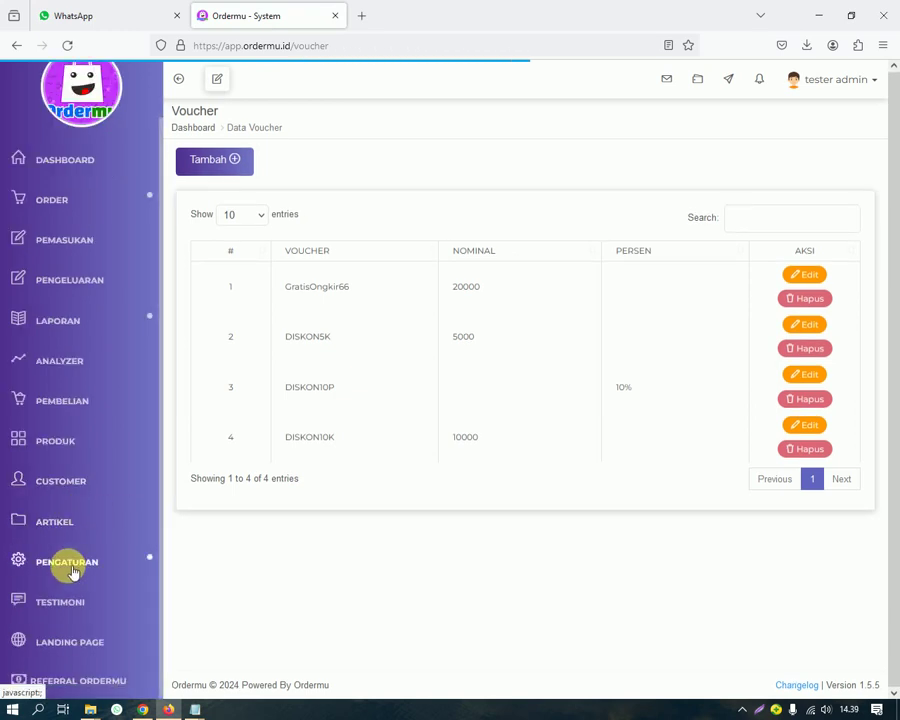
left_click(88, 563)
scroll(90, 566, "down", 3)
scroll(72, 491, "down", 3)
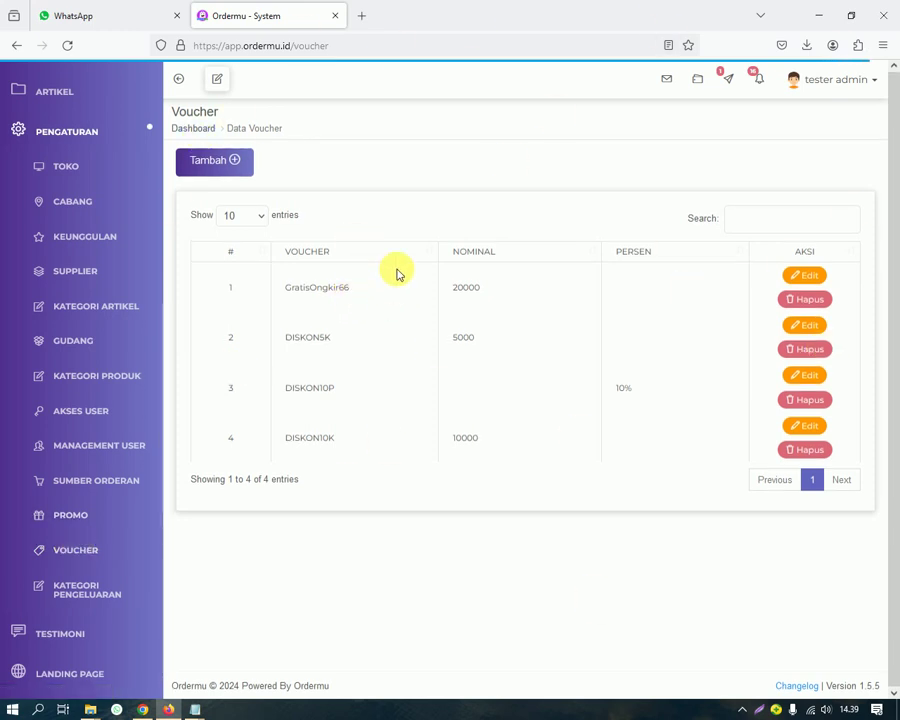
Step: Add and save a voucher named GRATISRAYAKURBAN of type Nominal with a value of 20000
left_click(213, 160)
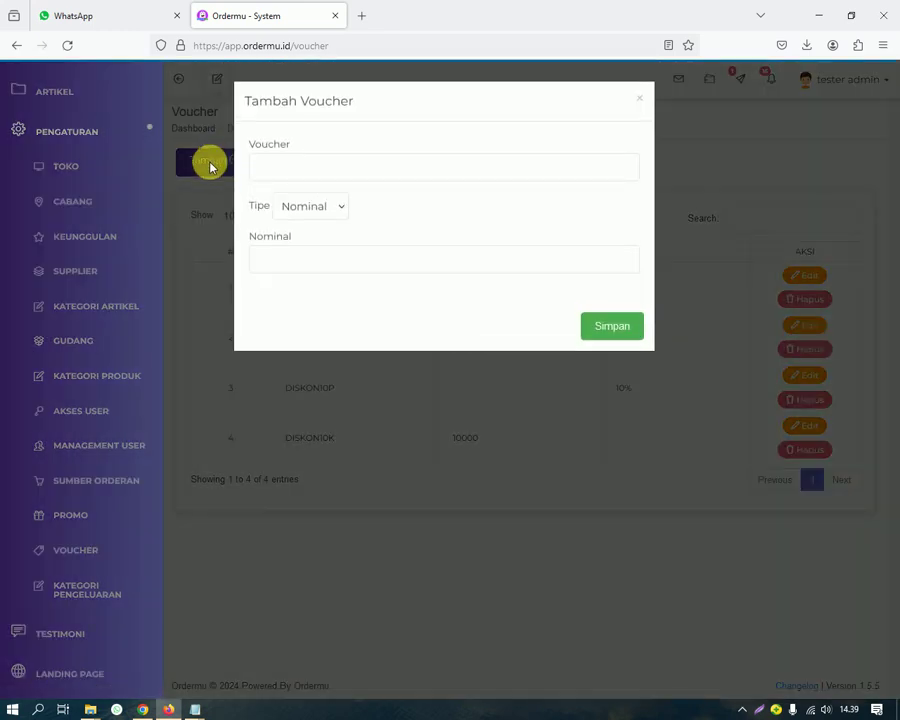
left_click(317, 174)
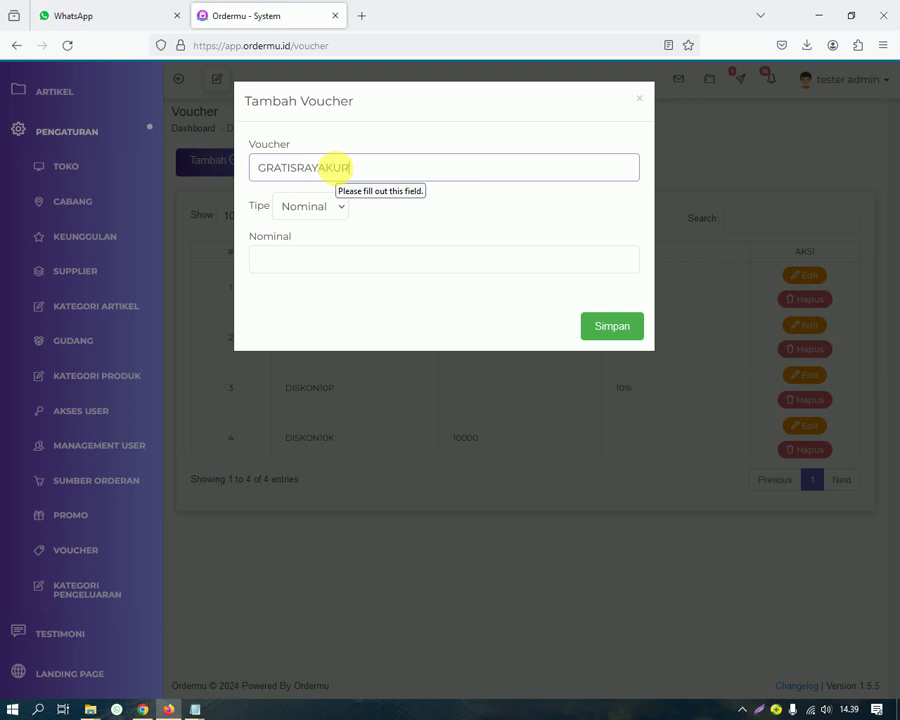
left_click(302, 212)
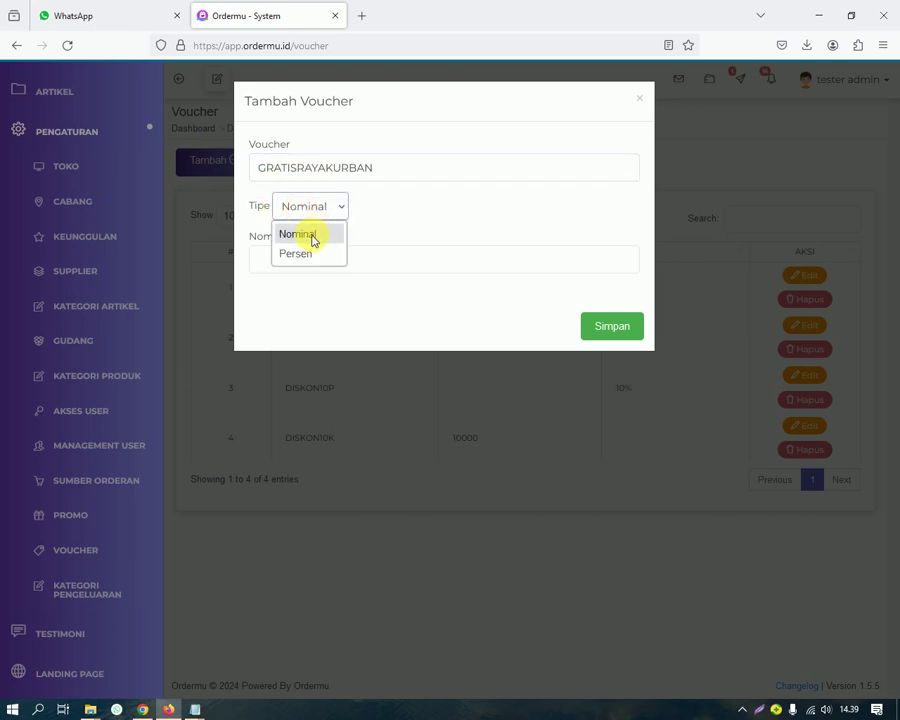
left_click(302, 240)
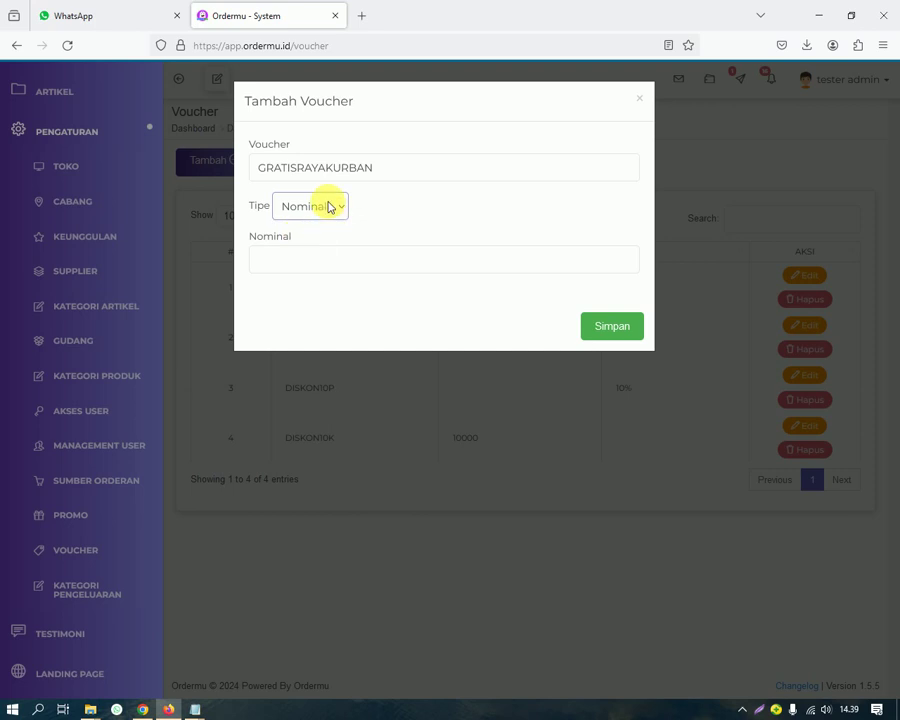
left_click(310, 268)
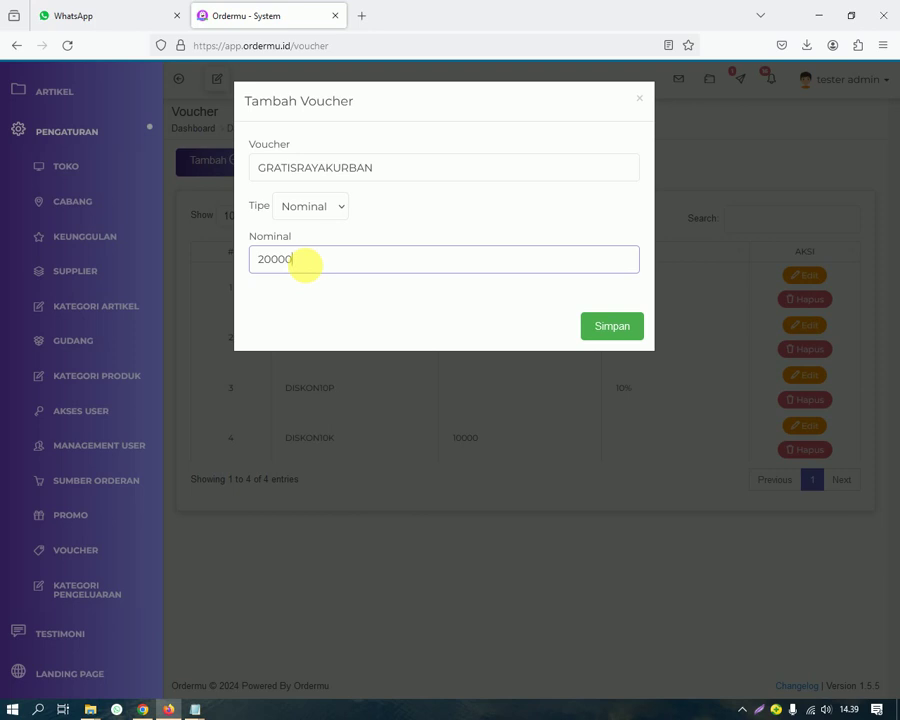
left_click(620, 330)
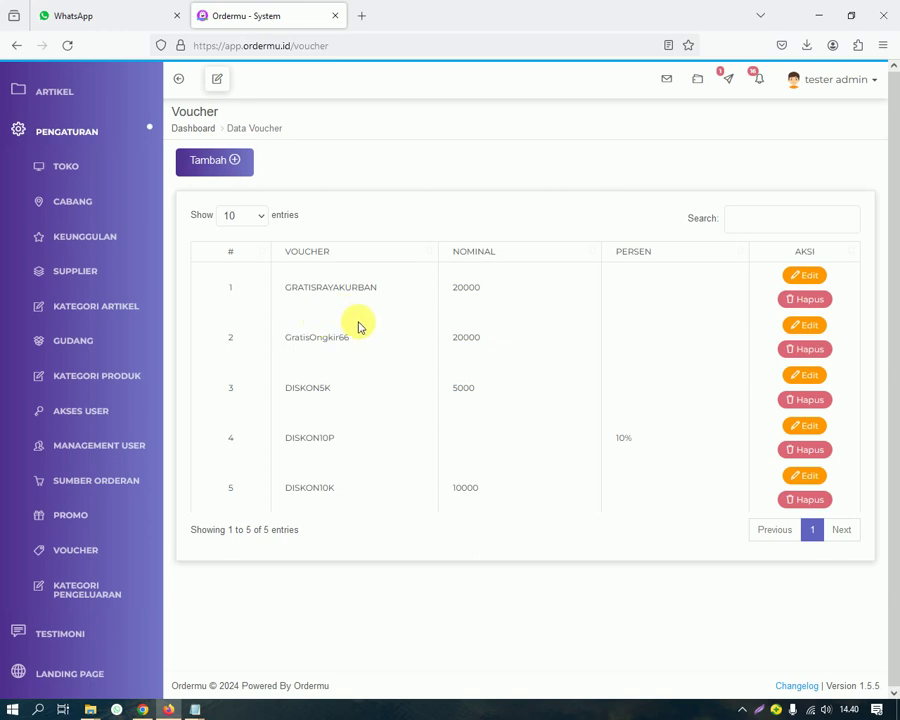
Step: Switch to the store catalog in Chrome and open the (0-6thn) Piyama Premium Bahan Katun Beludru Motif Wortel product
left_click(144, 710)
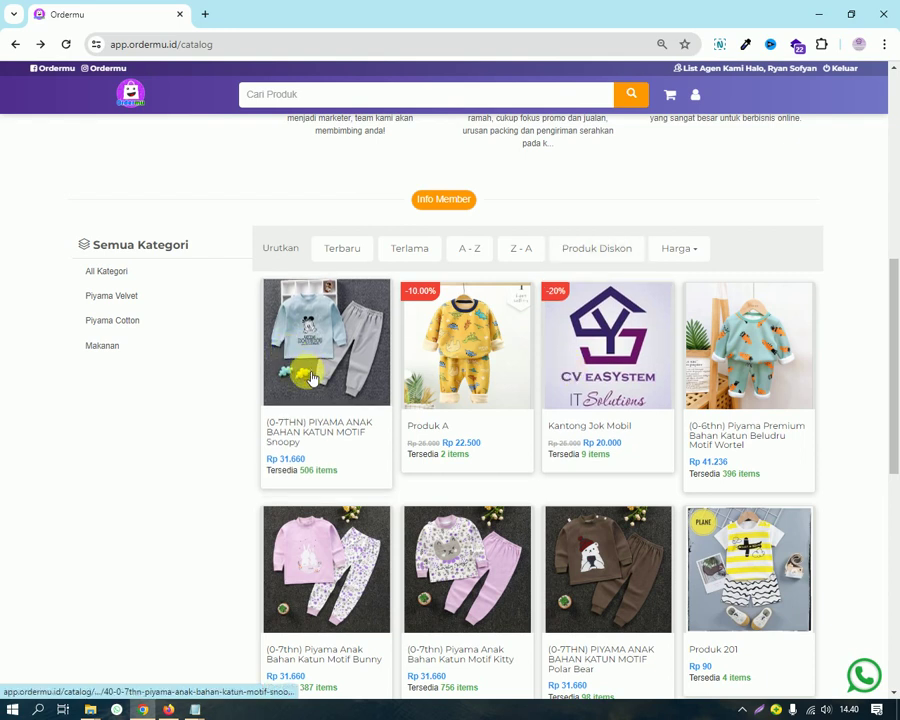
scroll(278, 226, "up", 1)
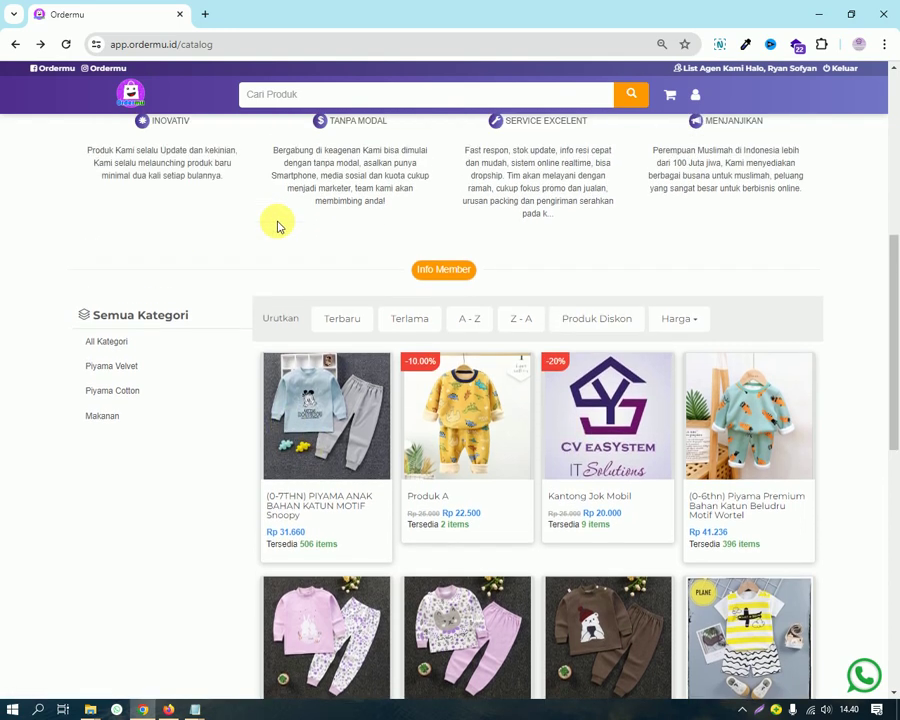
scroll(290, 270, "up", 5)
scroll(150, 350, "down", 3)
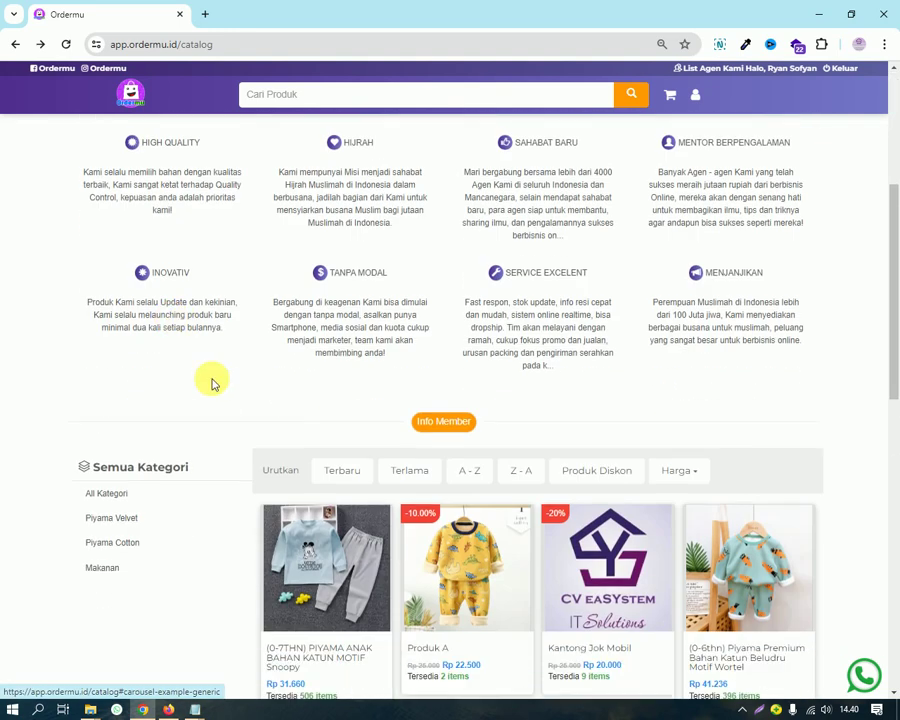
scroll(212, 383, "down", 3)
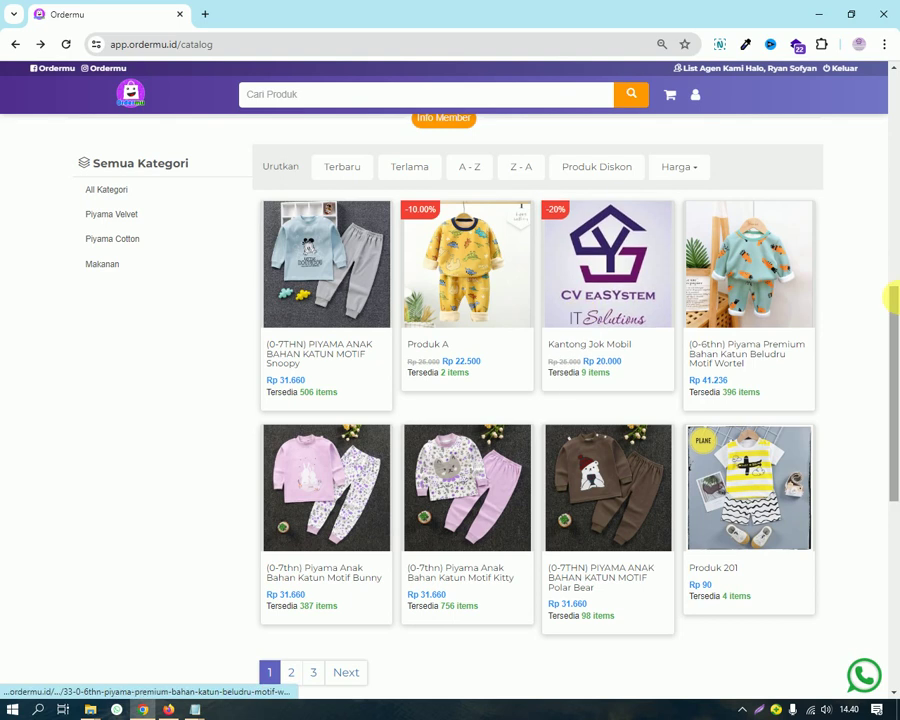
left_click(757, 272)
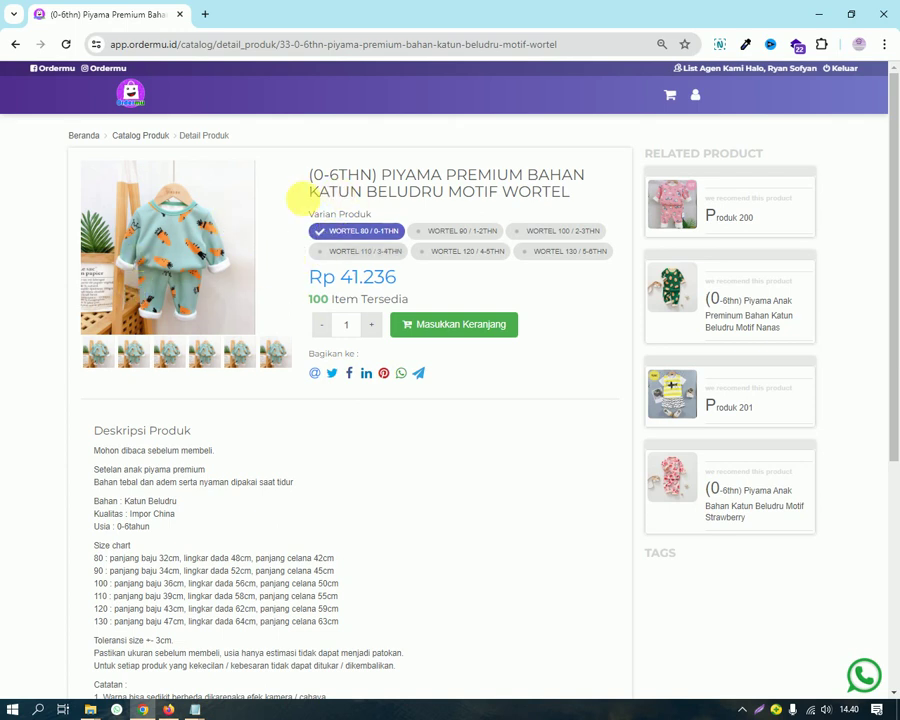
Step: Put one Wortel 80 / 0-1thn pajama set in the cart and create an order from the cart
left_click(471, 326)
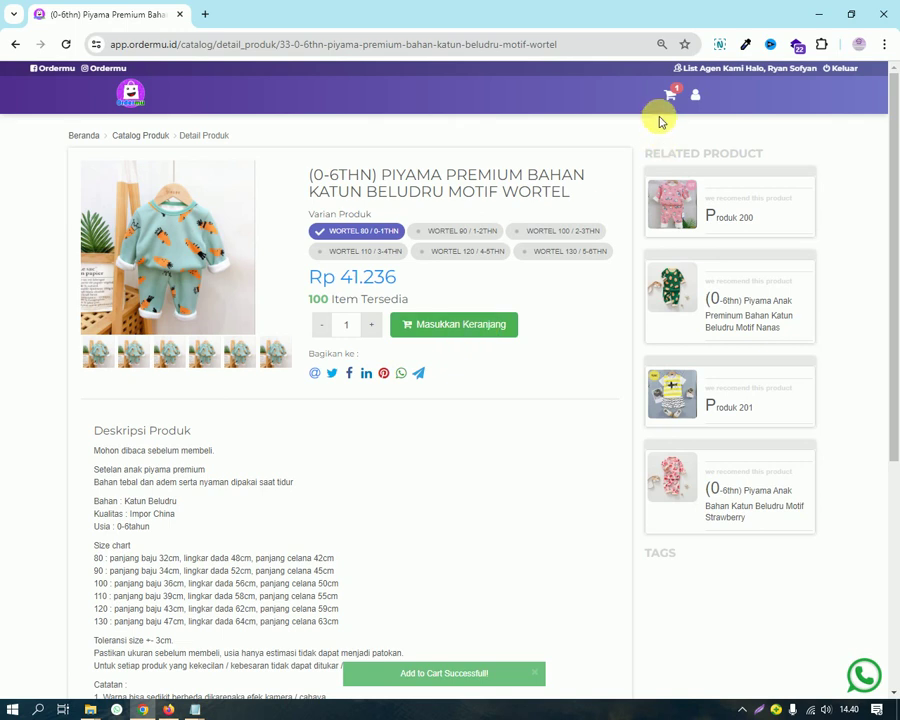
left_click(669, 94)
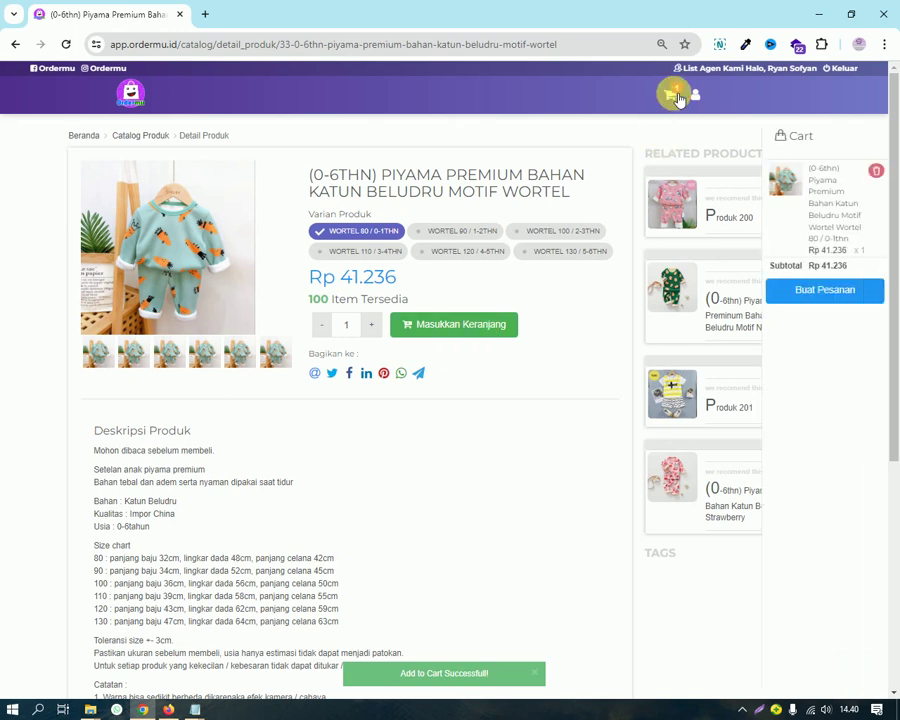
left_click(839, 289)
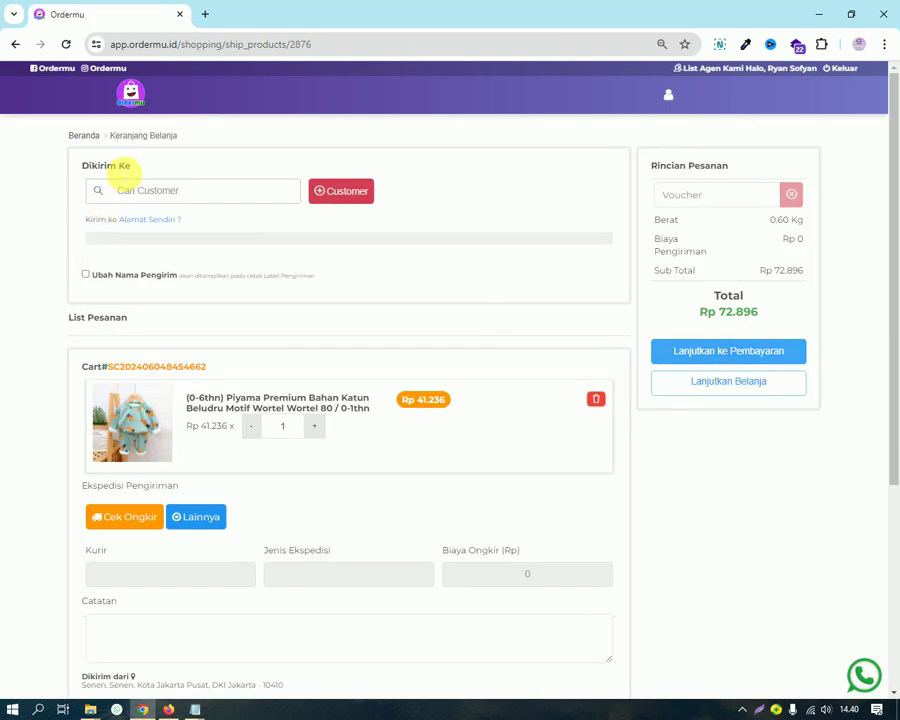
Step: Ship the order to the account's own address and choose JNE - REG as the courier service
left_click(148, 220)
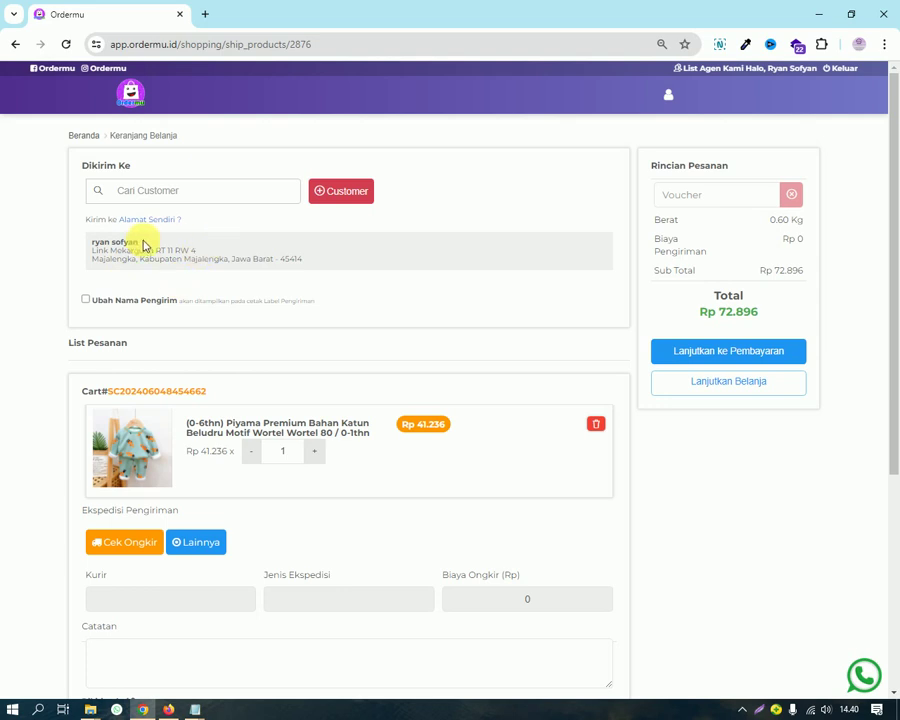
scroll(156, 256, "down", 3)
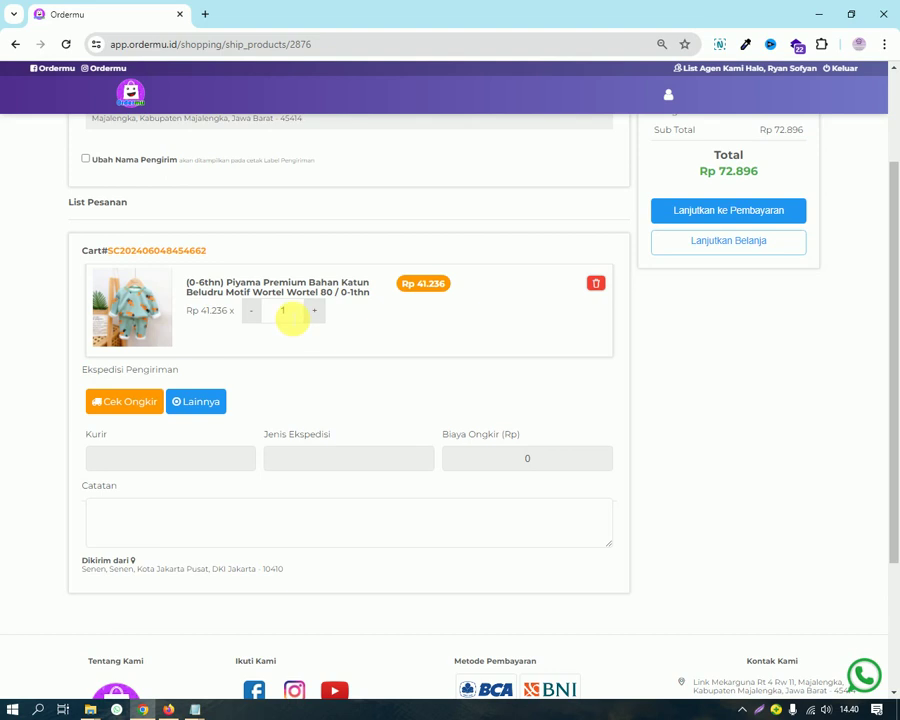
left_click(141, 406)
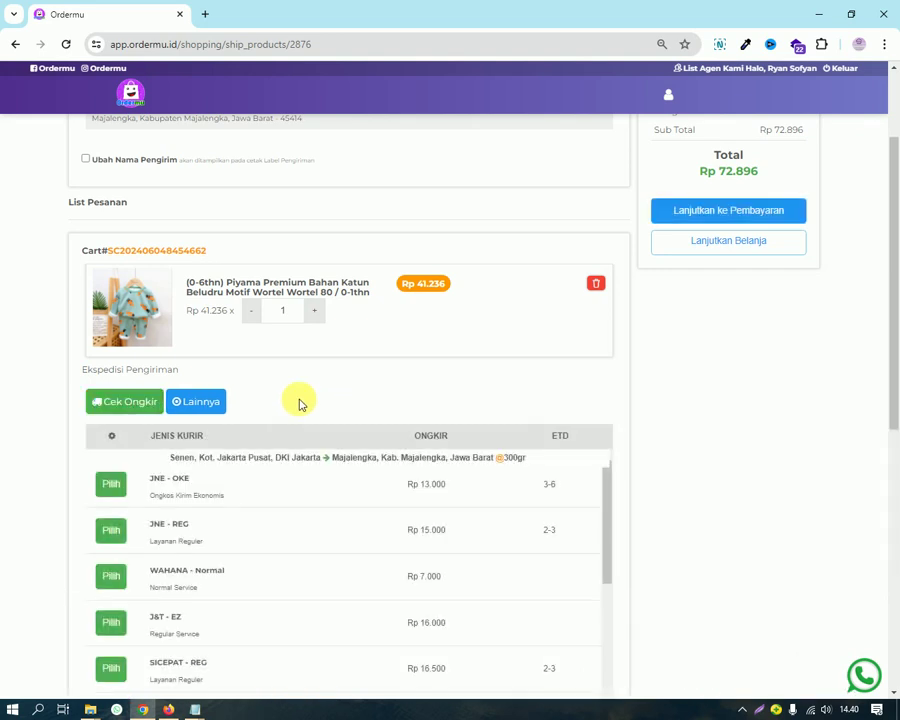
scroll(299, 400, "down", 1)
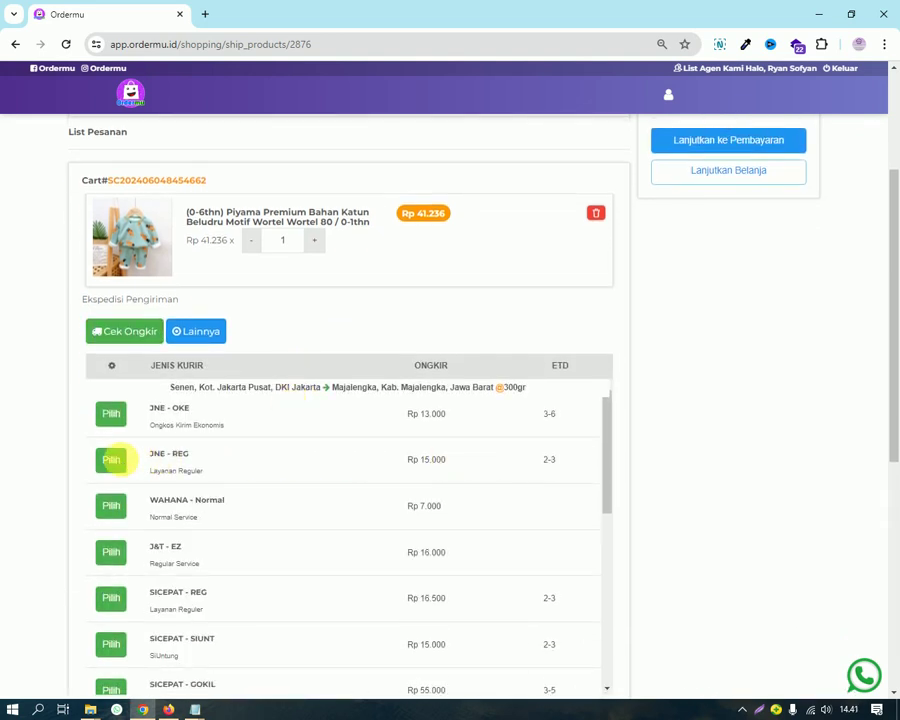
left_click(112, 463)
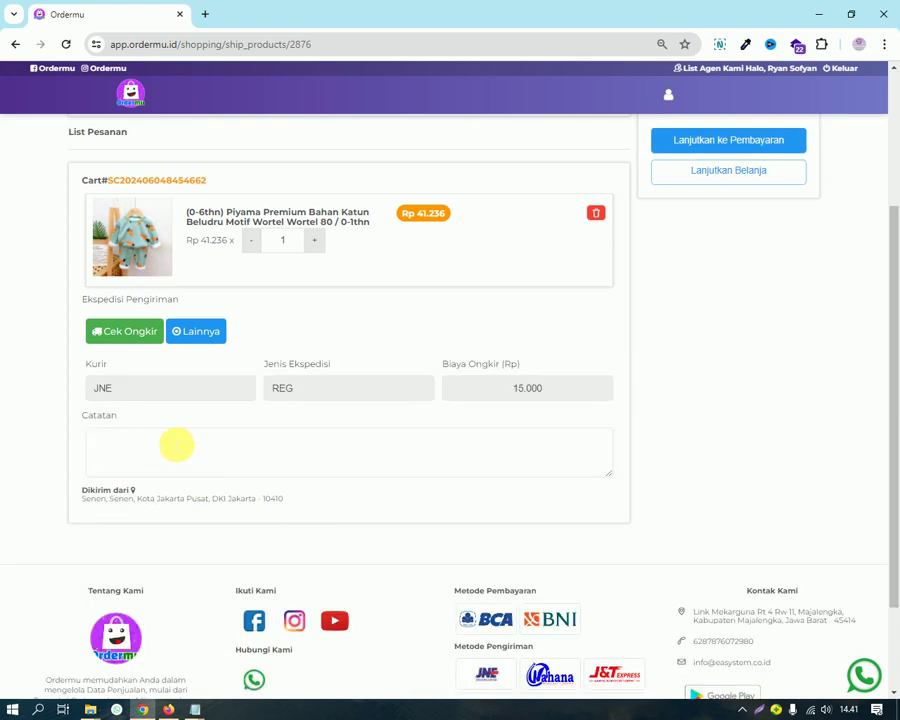
Step: Apply the voucher GRATISRAYAKURBAN to the order and proceed to payment
scroll(245, 462, "up", 1)
scroll(245, 462, "up", 2)
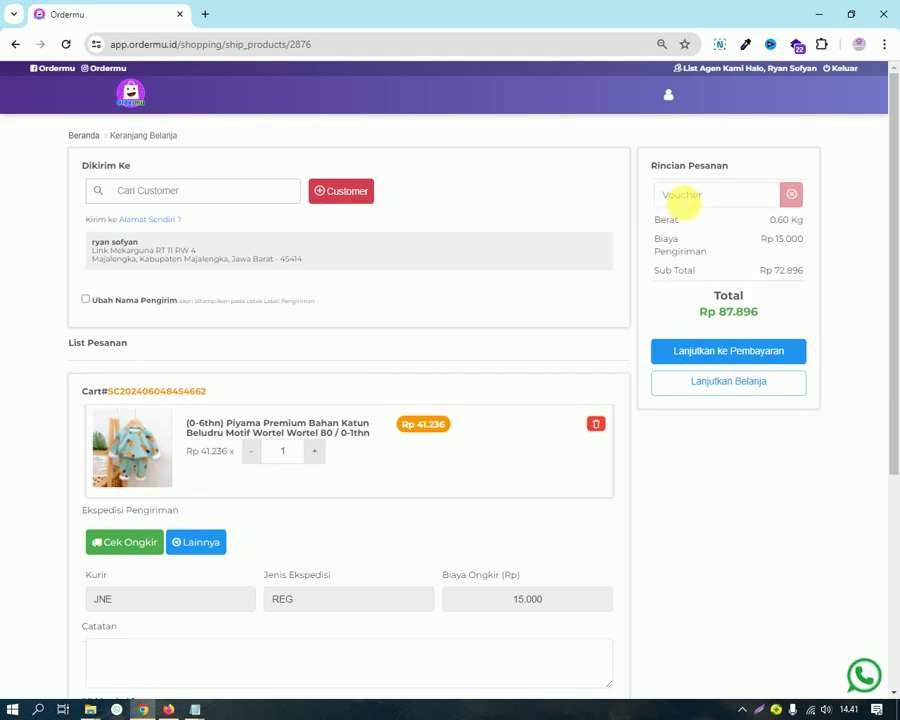
left_click(681, 196)
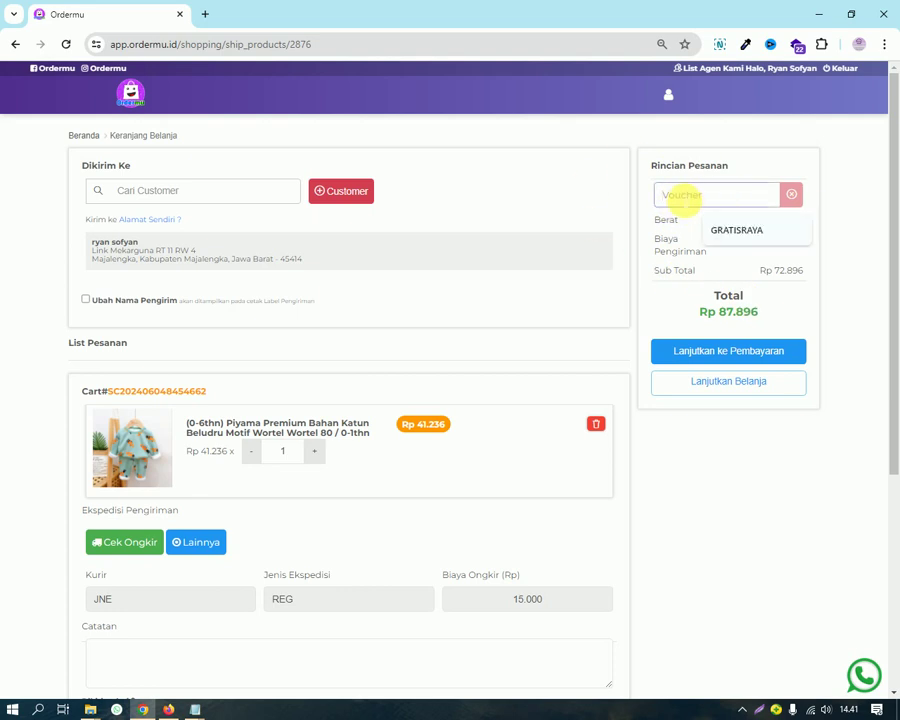
type("GRATISRAYAKURBAN")
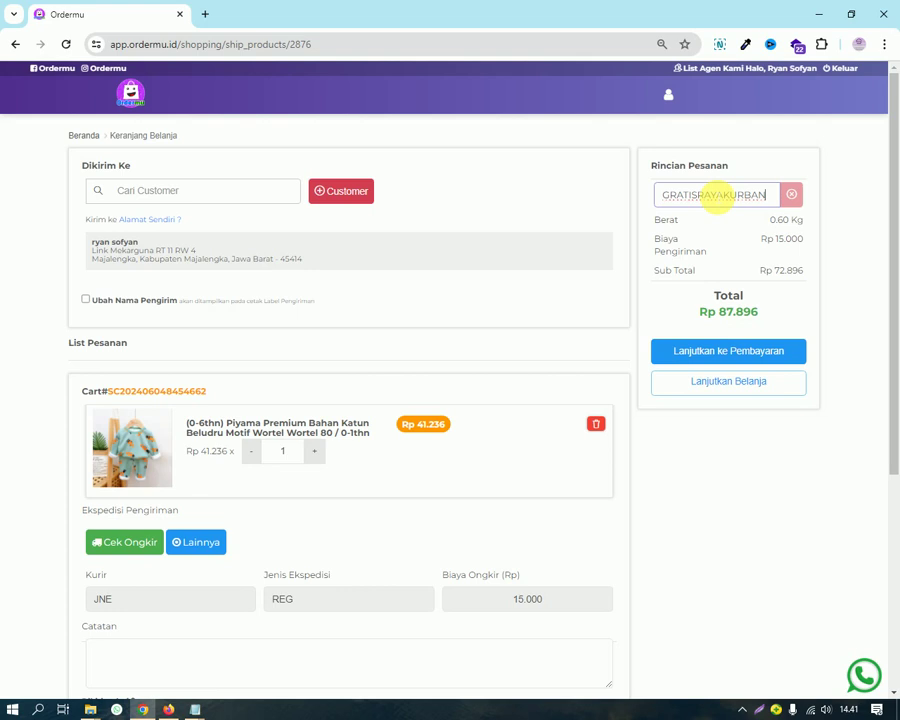
key("Return")
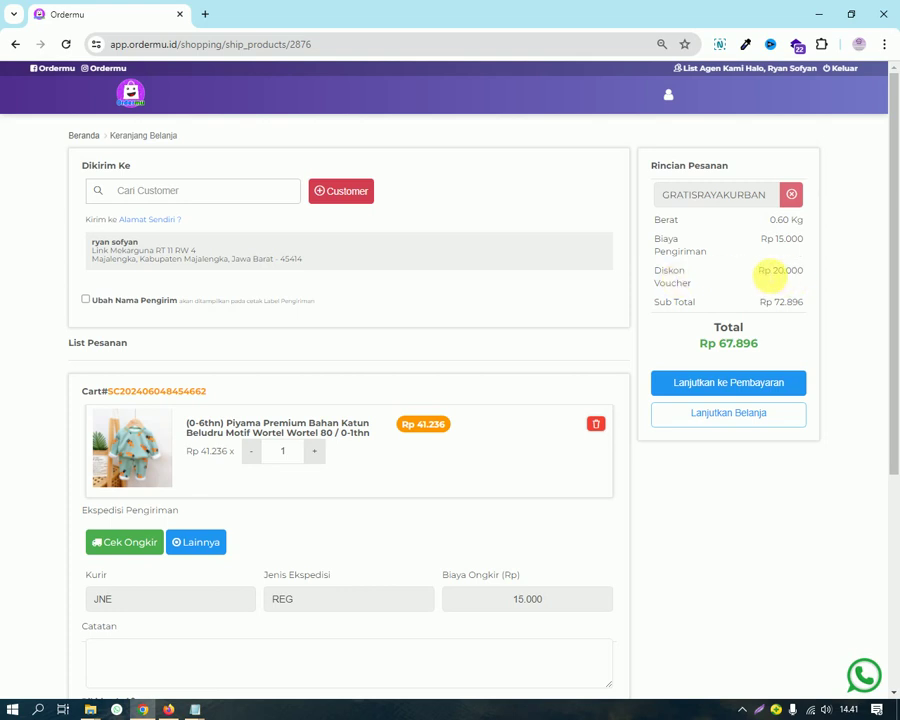
left_click(740, 383)
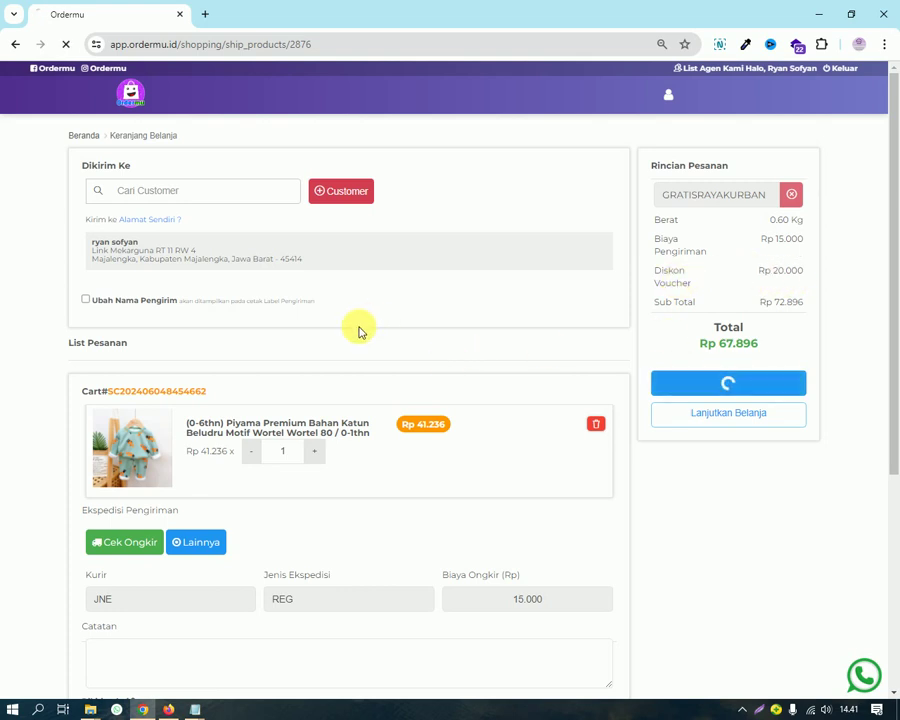
Step: Review the two selected carts at checkout and submit them as a completed order
scroll(300, 260, "down", 1)
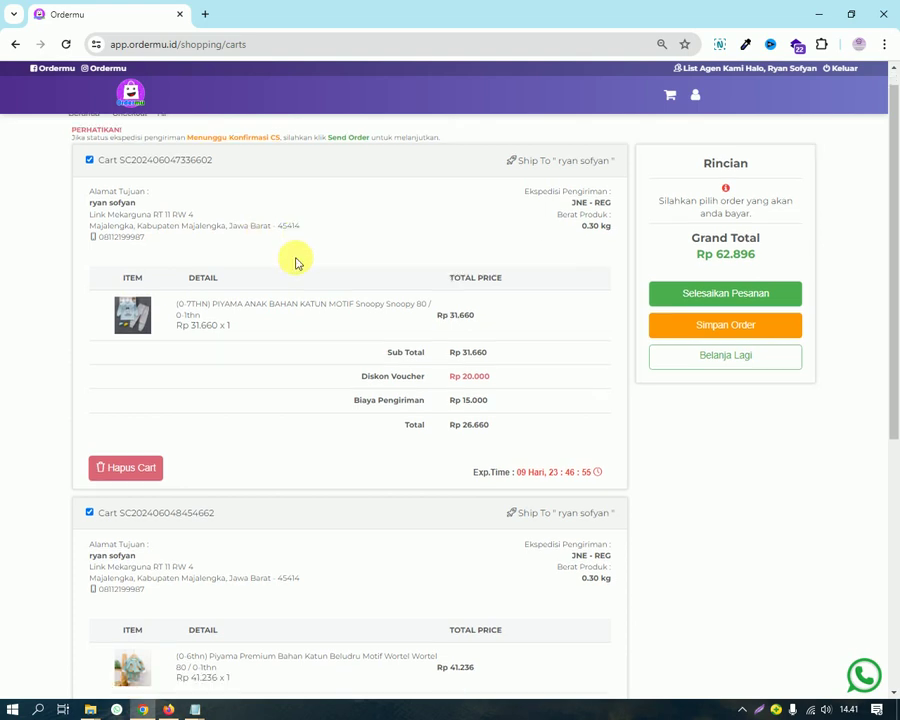
scroll(240, 310, "up", 1)
scroll(275, 320, "down", 3)
scroll(281, 347, "up", 3)
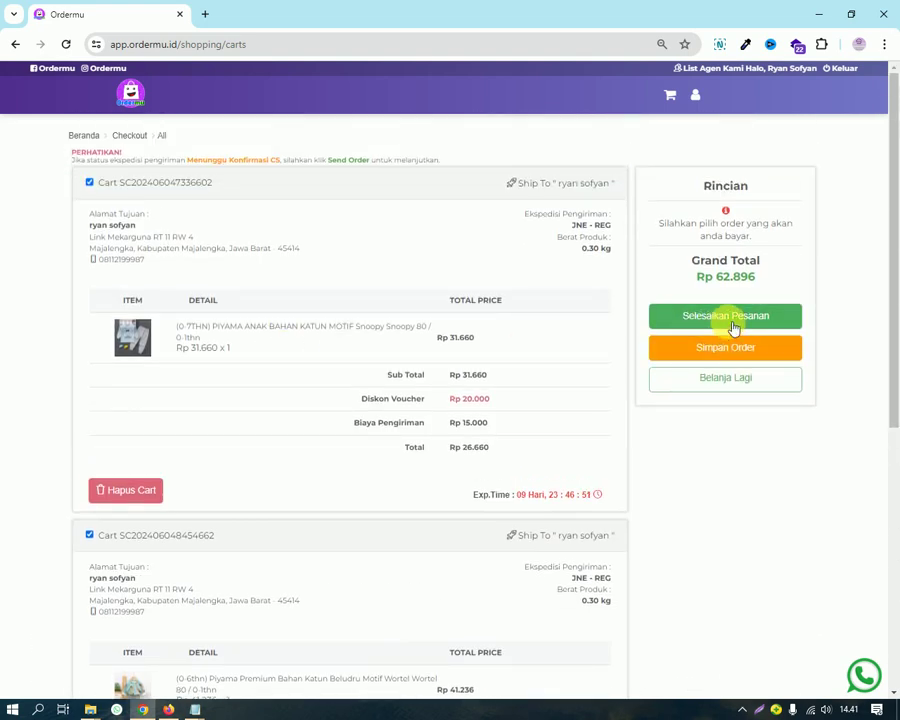
left_click(730, 318)
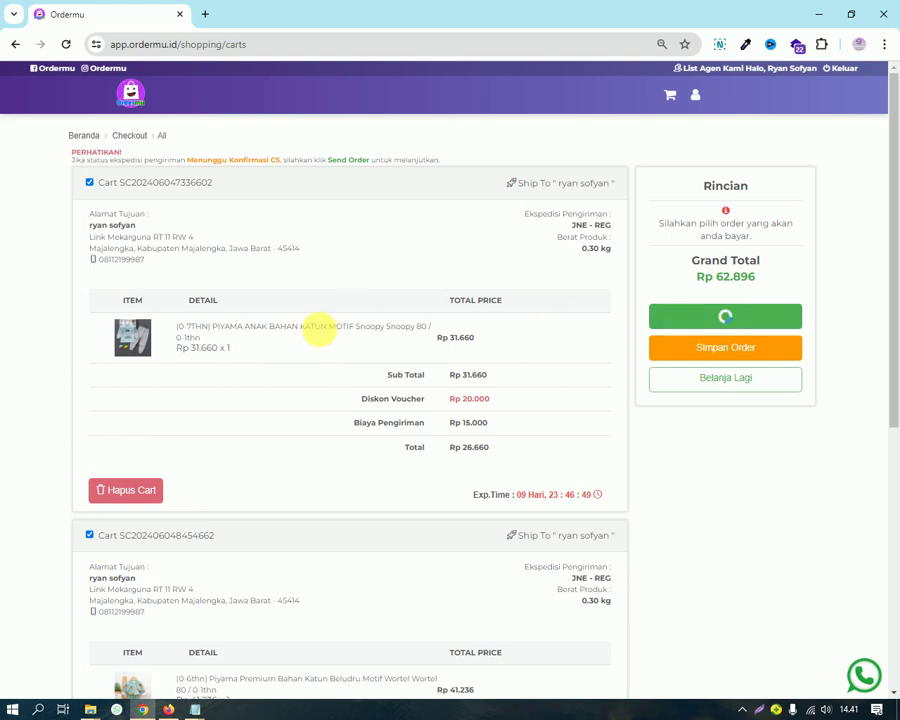
scroll(310, 335, "down", 1)
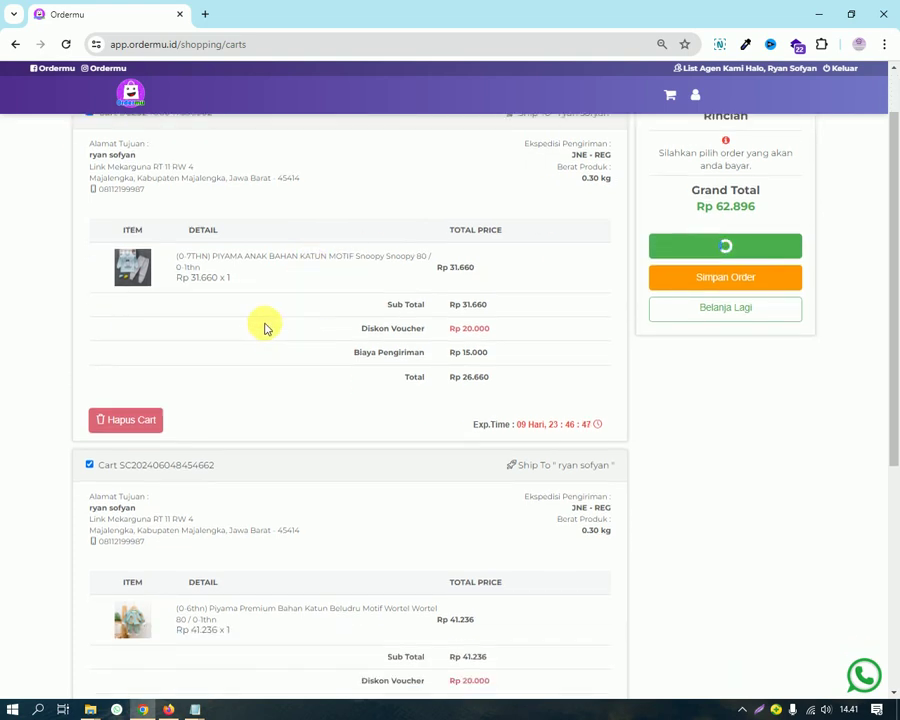
scroll(268, 330, "down", 4)
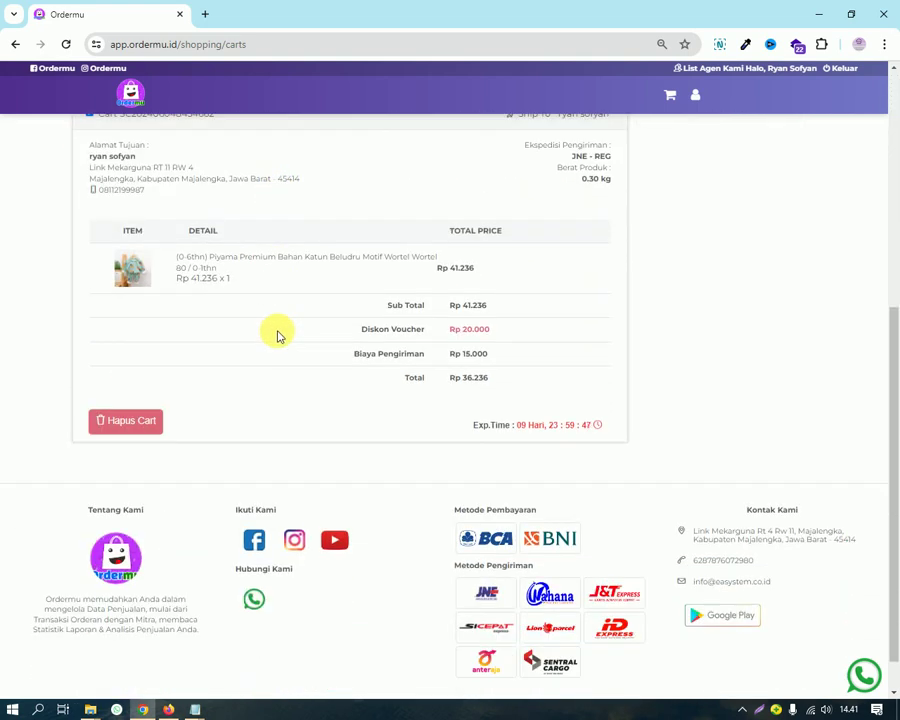
scroll(282, 334, "down", 1)
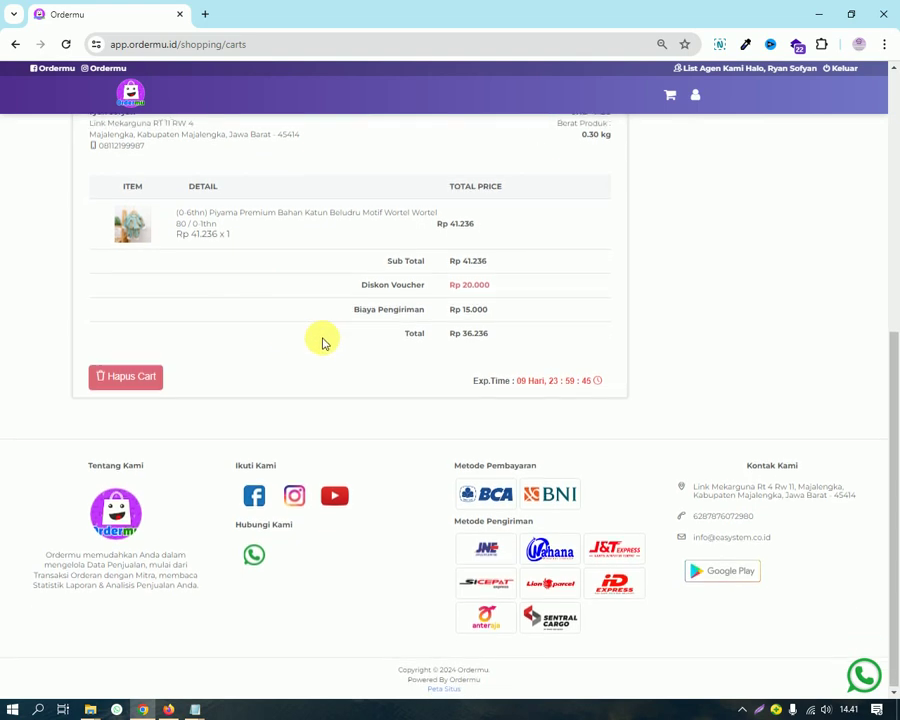
scroll(323, 341, "up", 5)
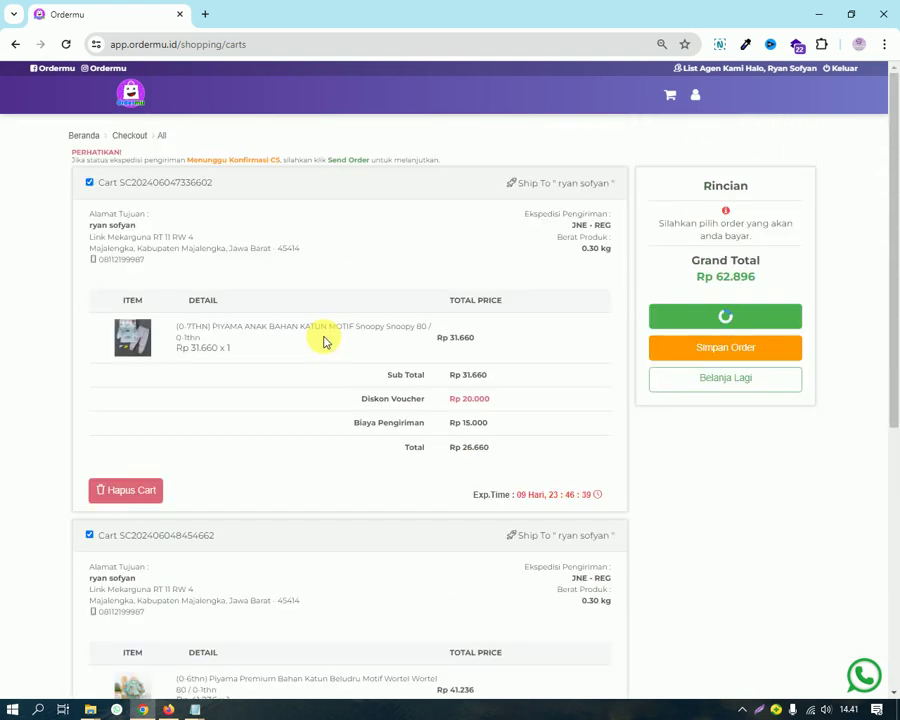
scroll(416, 351, "down", 5)
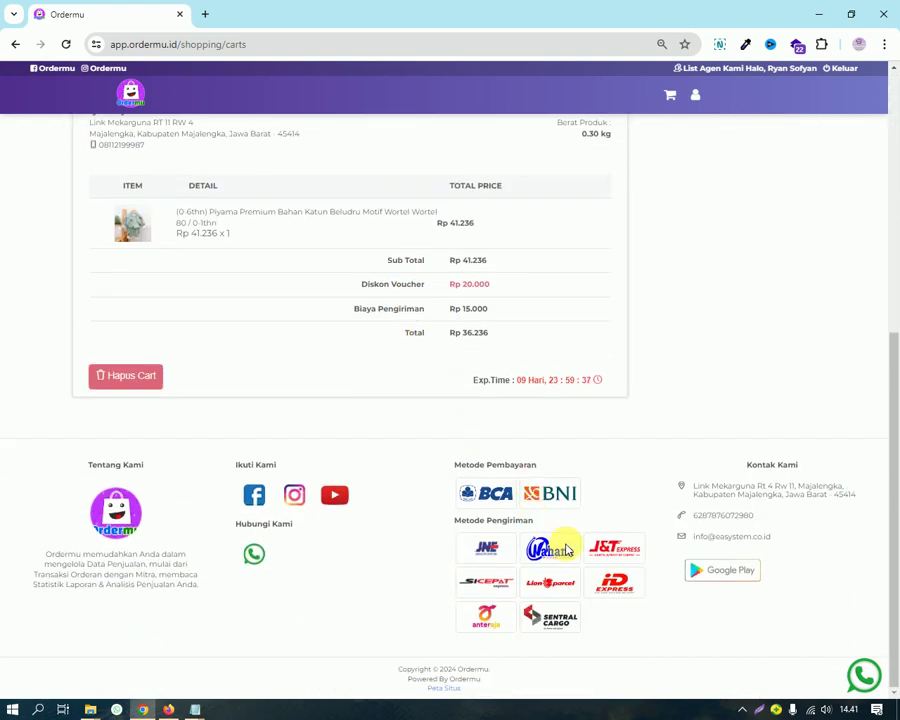
scroll(400, 380, "up", 3)
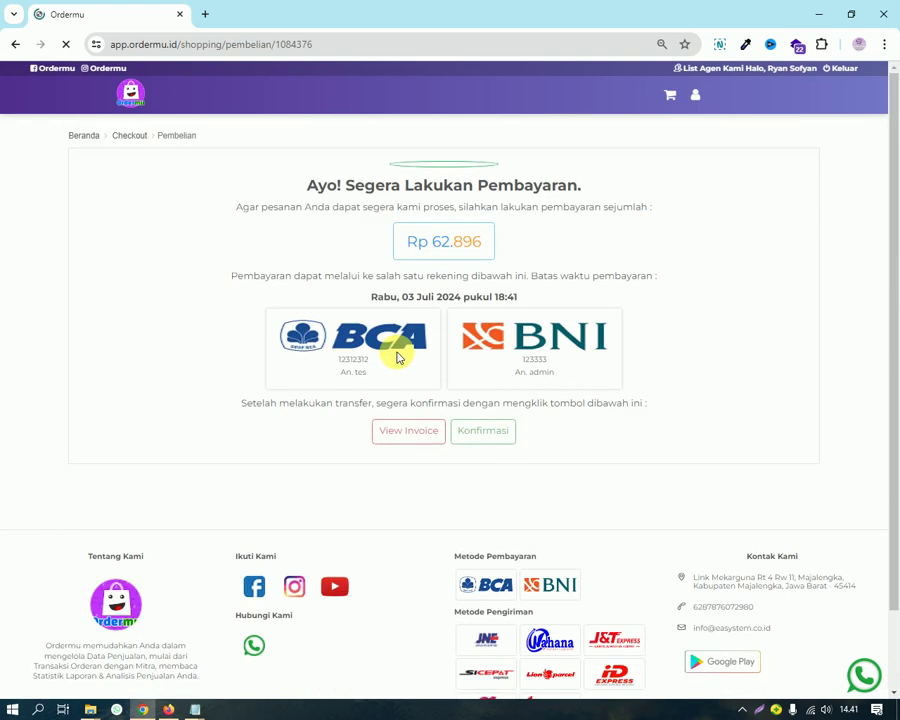
scroll(260, 334, "down", 1)
scroll(233, 333, "up", 1)
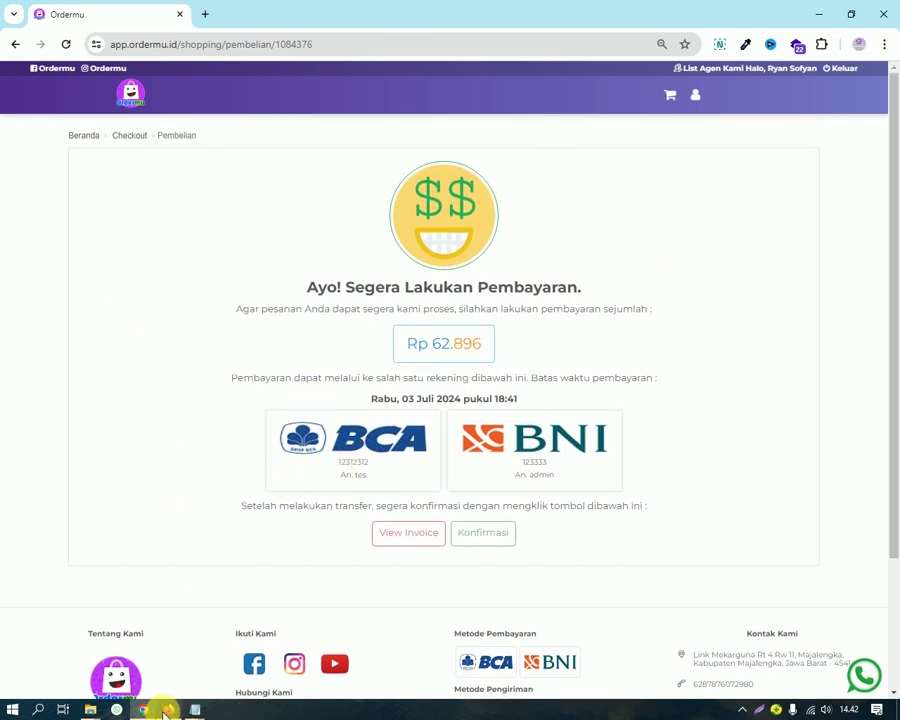
Step: Switch to the Ordermu admin system in Firefox and open the list of all orders (Semua Order)
left_click(207, 640)
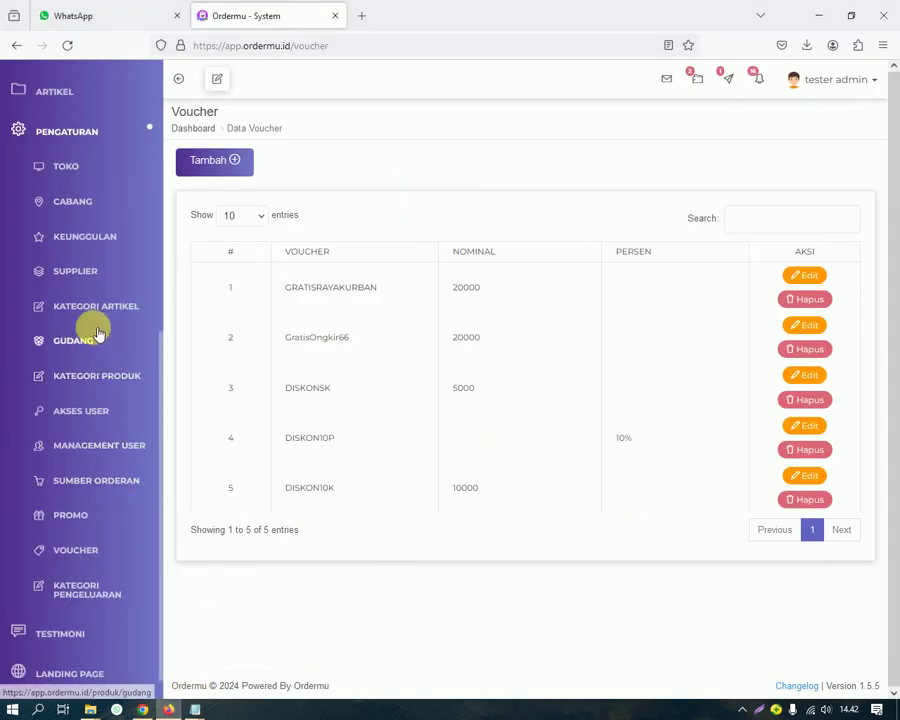
scroll(98, 333, "up", 3)
scroll(76, 290, "up", 1)
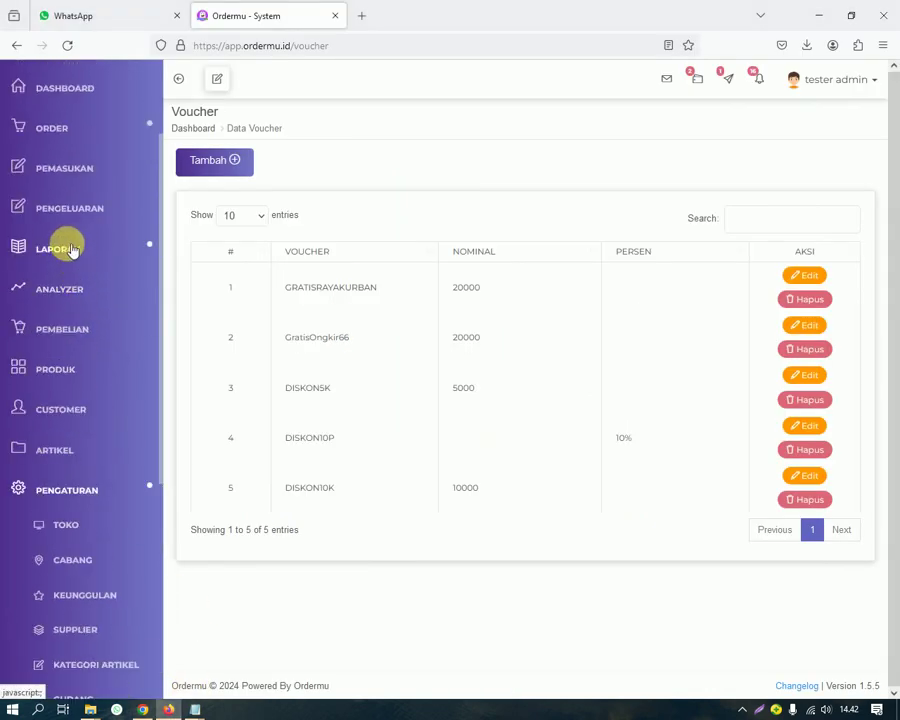
scroll(60, 230, "up", 2)
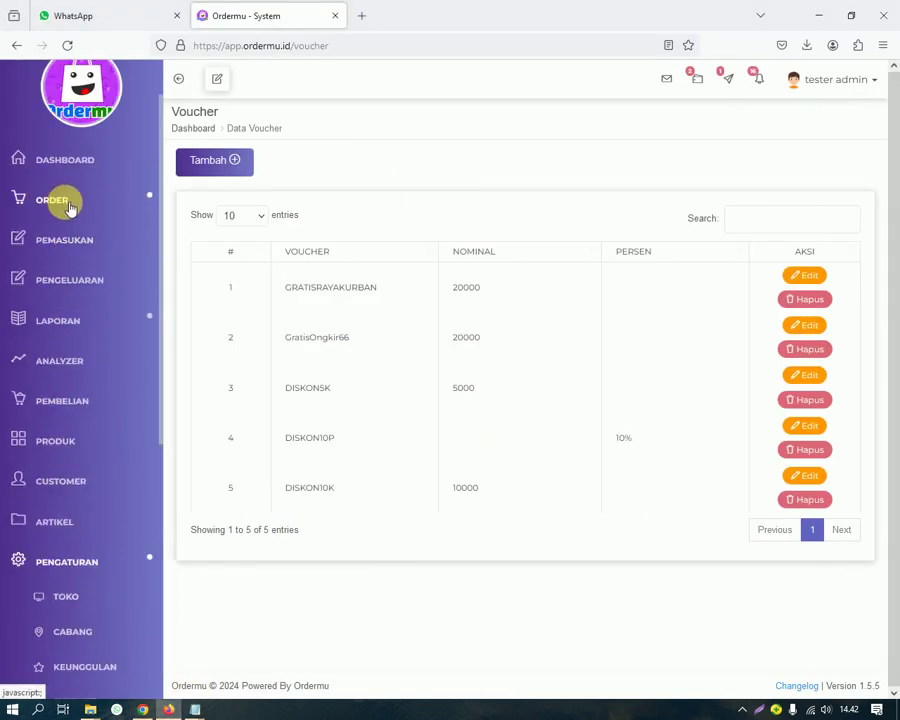
left_click(70, 205)
left_click(76, 267)
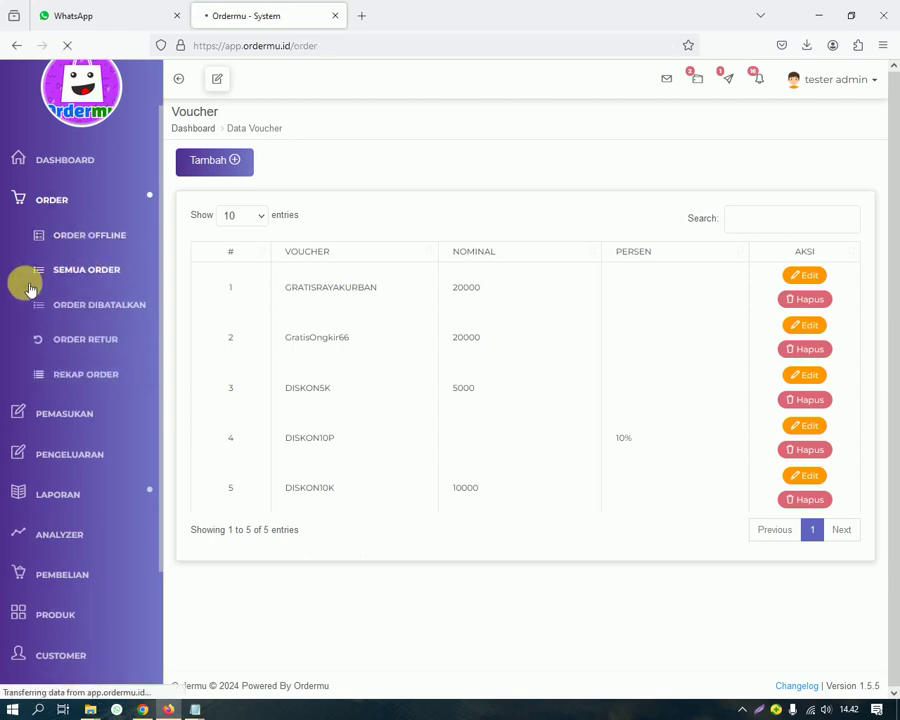